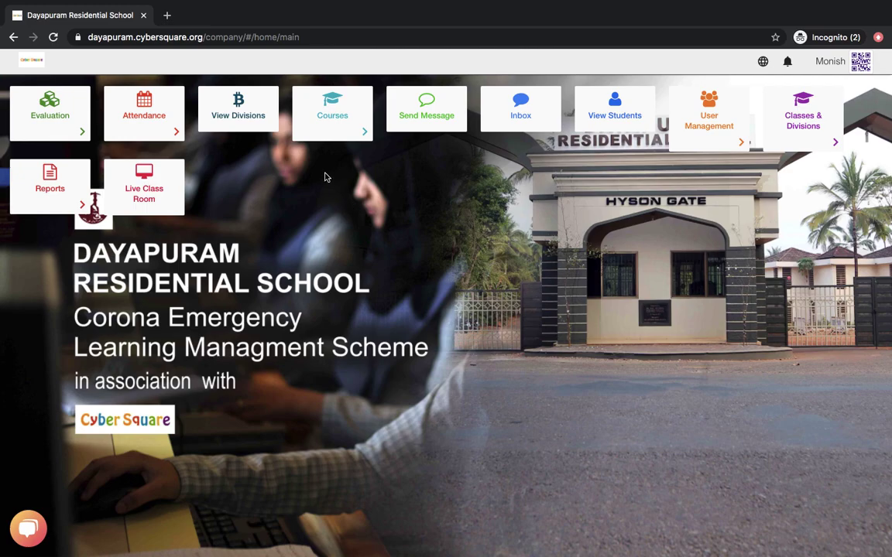
Open the course resources and filter them to class 5 and the subject English
{"action": "left_click", "coordinate": [334, 127]}
{"action": "left_click", "coordinate": [432, 110]}
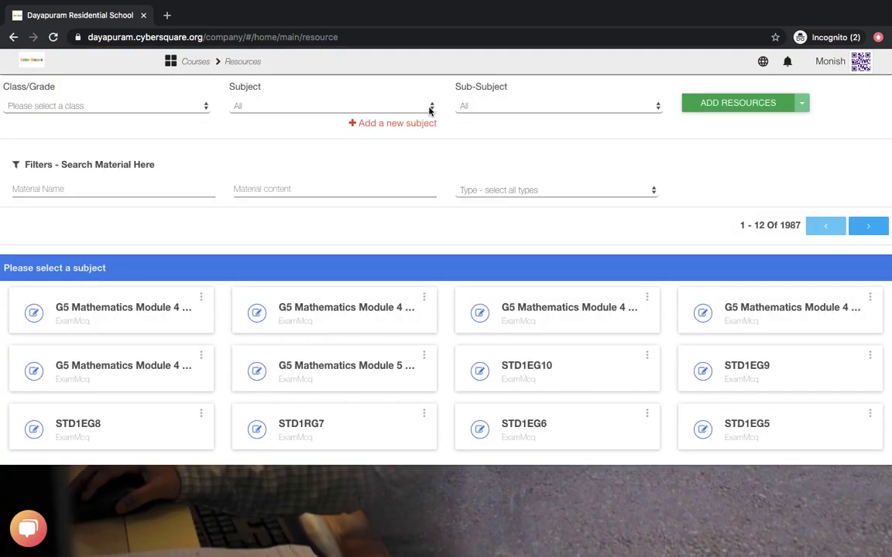
{"action": "left_click", "coordinate": [204, 111]}
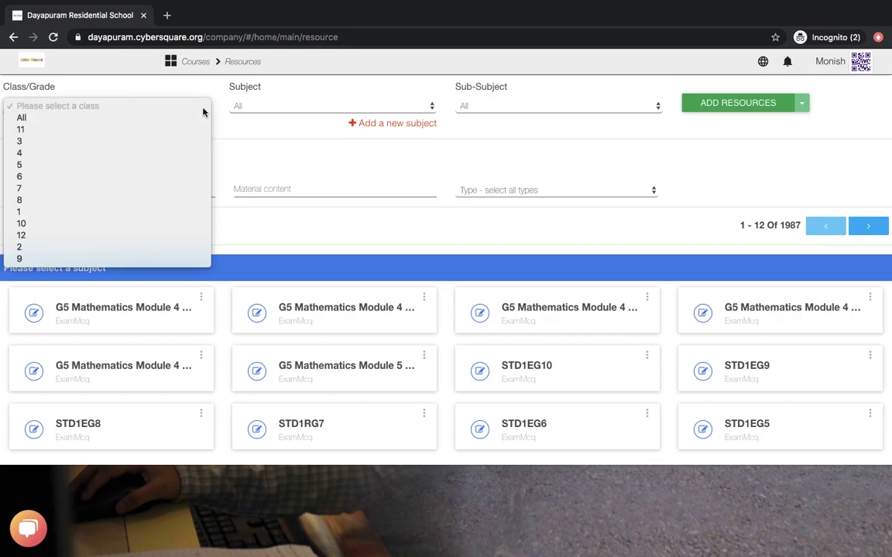
{"action": "left_click", "coordinate": [158, 166]}
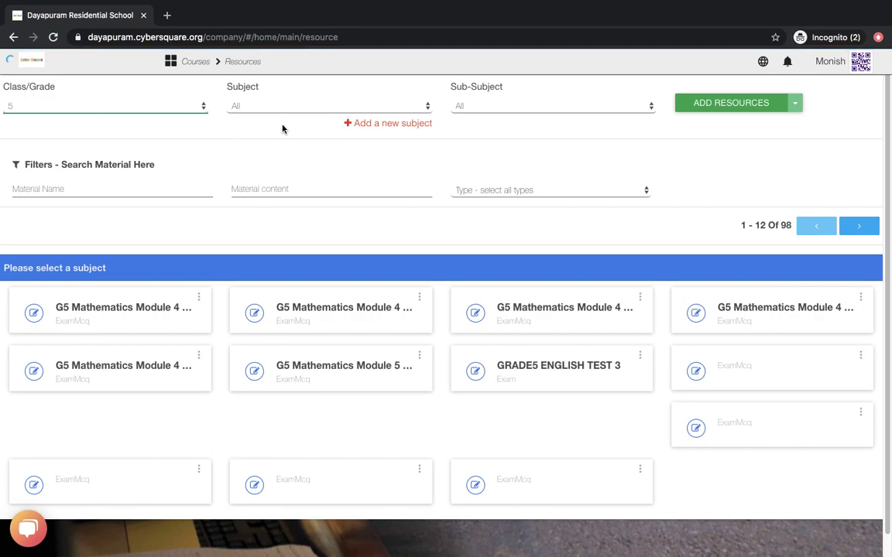
{"action": "left_click", "coordinate": [310, 111]}
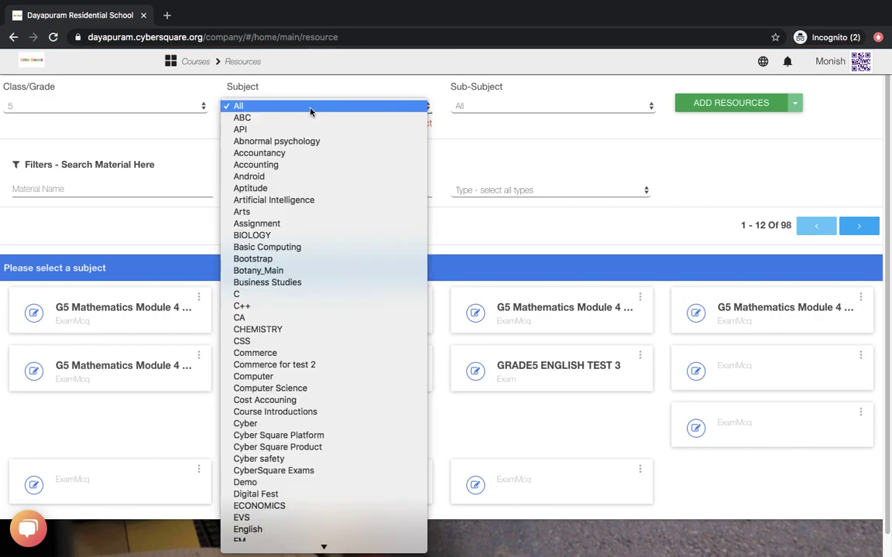
{"action": "scroll", "coordinate": [305, 288], "scroll_direction": "down", "scroll_amount": 10}
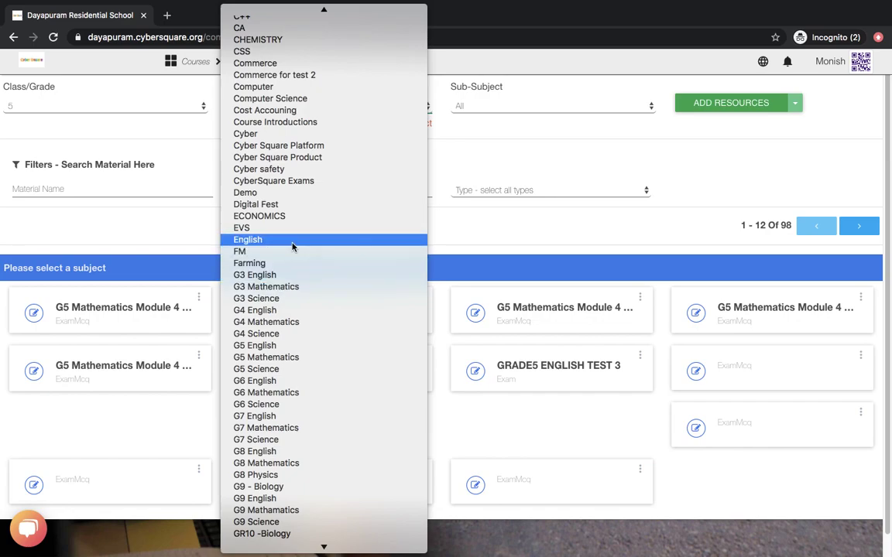
{"action": "left_click", "coordinate": [293, 247]}
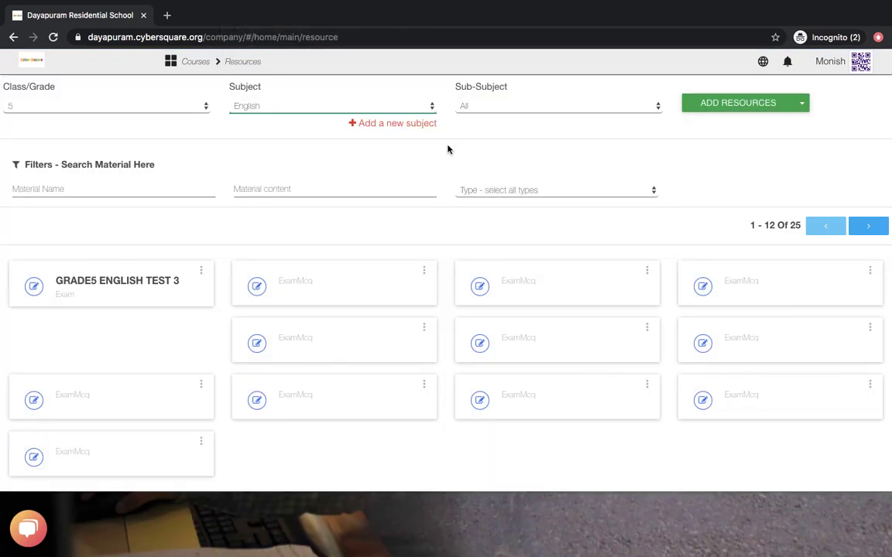
Start a new fill-in-the-blanks resource and title it "G5 Test Fill in the blanks"
{"action": "left_click", "coordinate": [802, 104]}
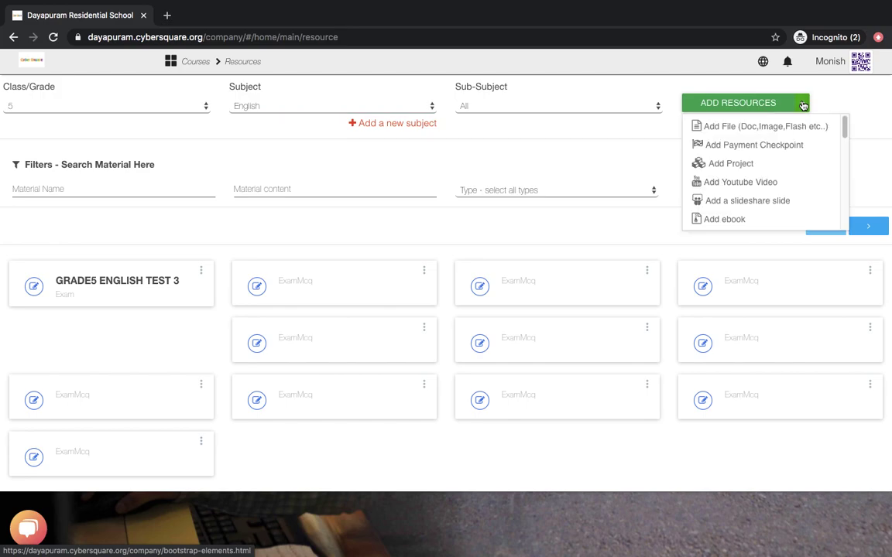
{"action": "scroll", "coordinate": [778, 153], "scroll_direction": "down", "scroll_amount": 3}
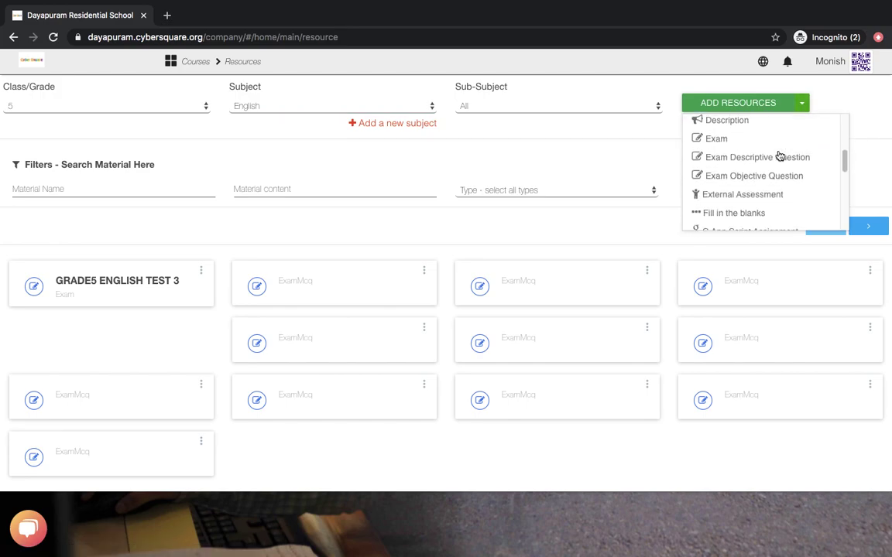
{"action": "scroll", "coordinate": [779, 156], "scroll_direction": "down", "scroll_amount": 1}
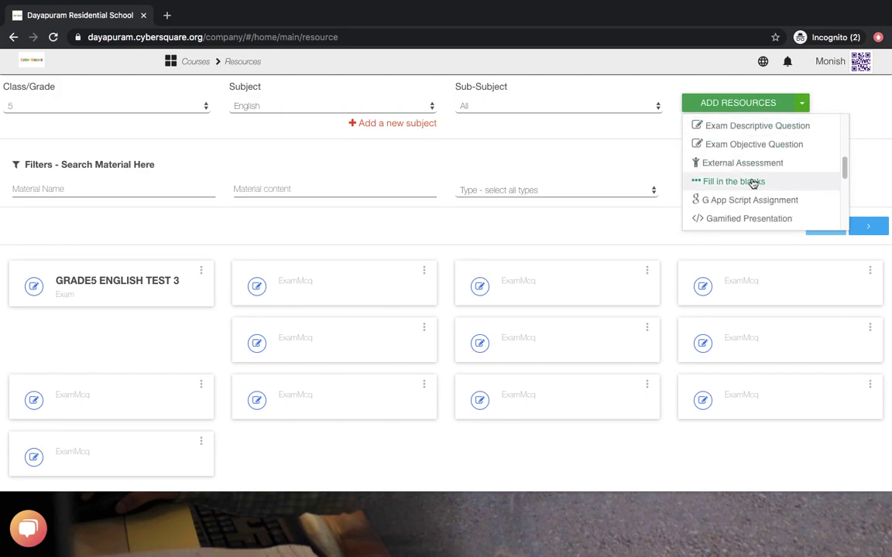
{"action": "left_click", "coordinate": [752, 182]}
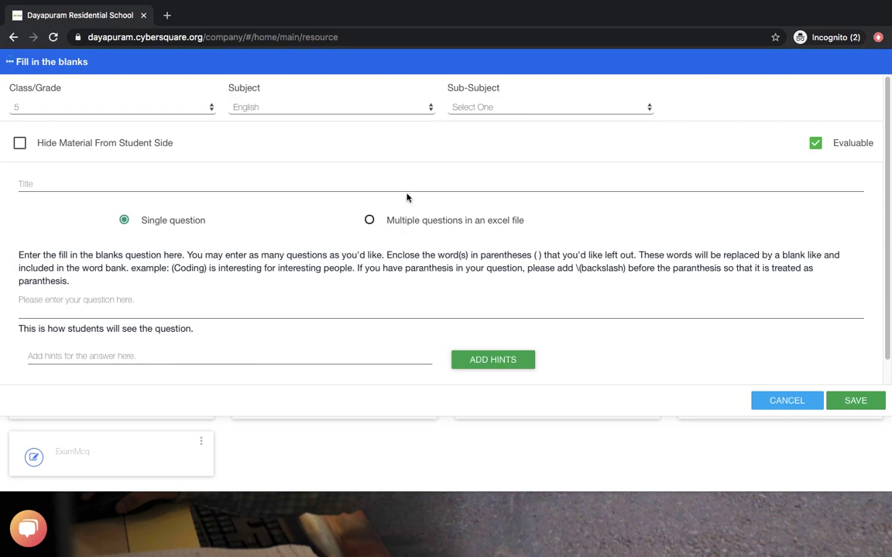
{"action": "left_click", "coordinate": [407, 190]}
{"action": "type", "text": "G5"}
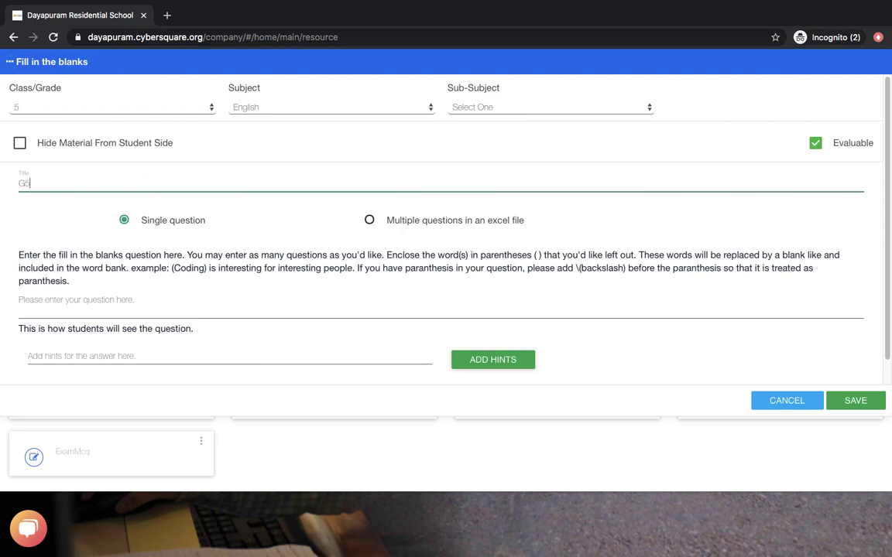
{"action": "type", "text": " Test"}
{"action": "type", "text": " Fill"}
{"action": "type", "text": " in"}
{"action": "type", "text": " in"}
{"action": "type", "text": "in the b"}
{"action": "type", "text": "lanks"}
Enter the question "Cat has four (legs)" with legs as the blank and save the resource
{"action": "left_click", "coordinate": [263, 312]}
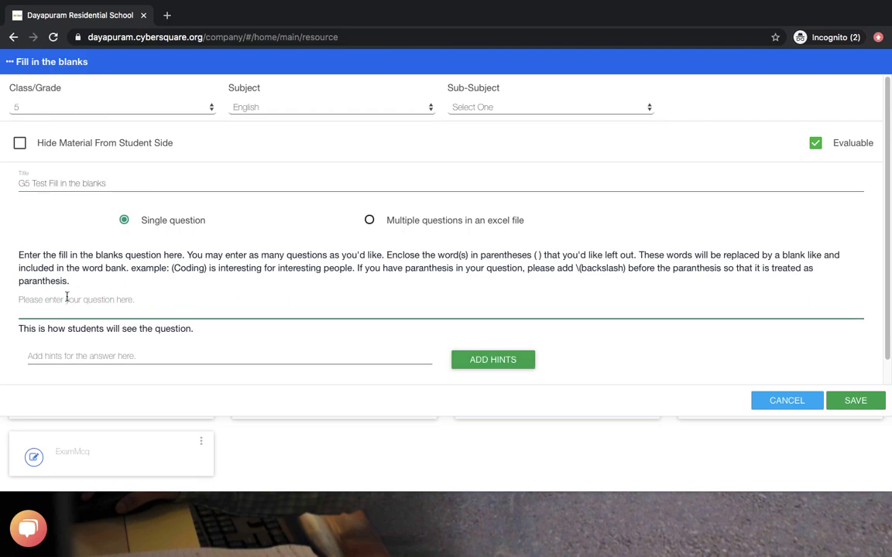
{"action": "type", "text": "Cat has"}
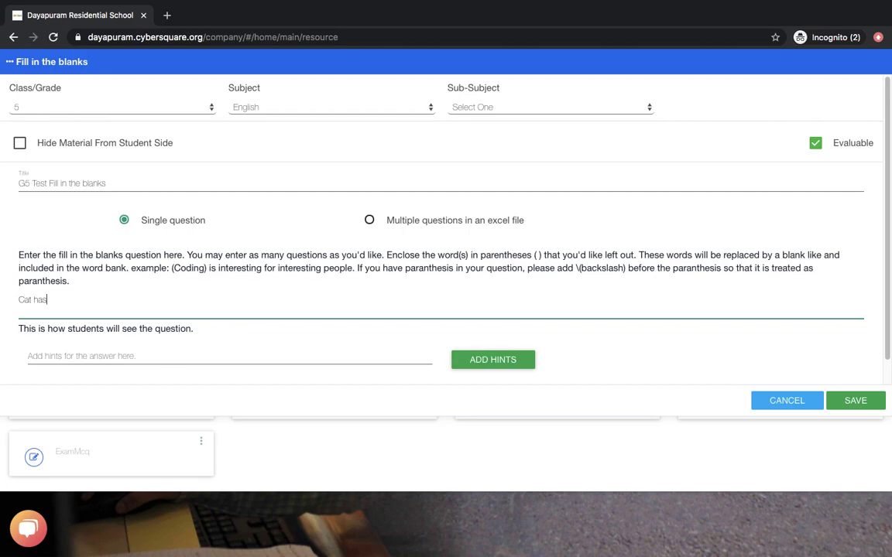
{"action": "type", "text": " four"}
{"action": "type", "text": "(legs"}
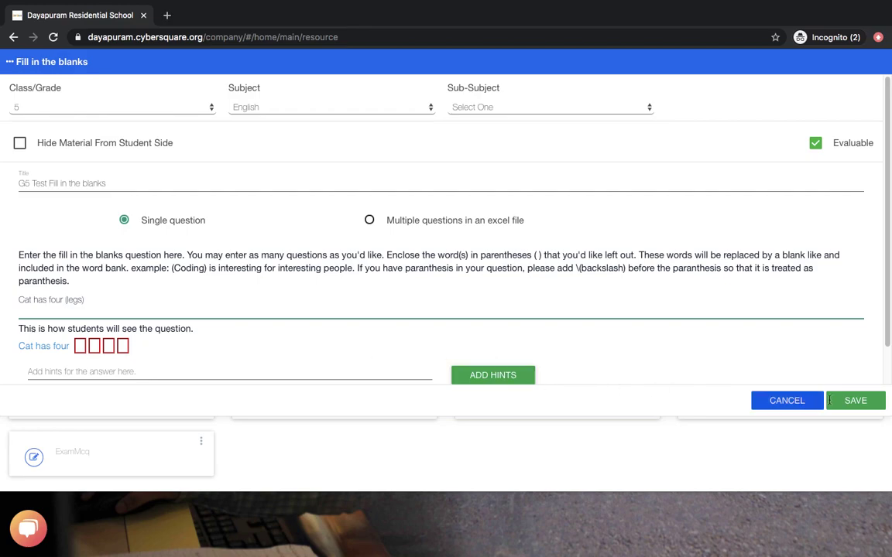
{"action": "left_click", "coordinate": [857, 401]}
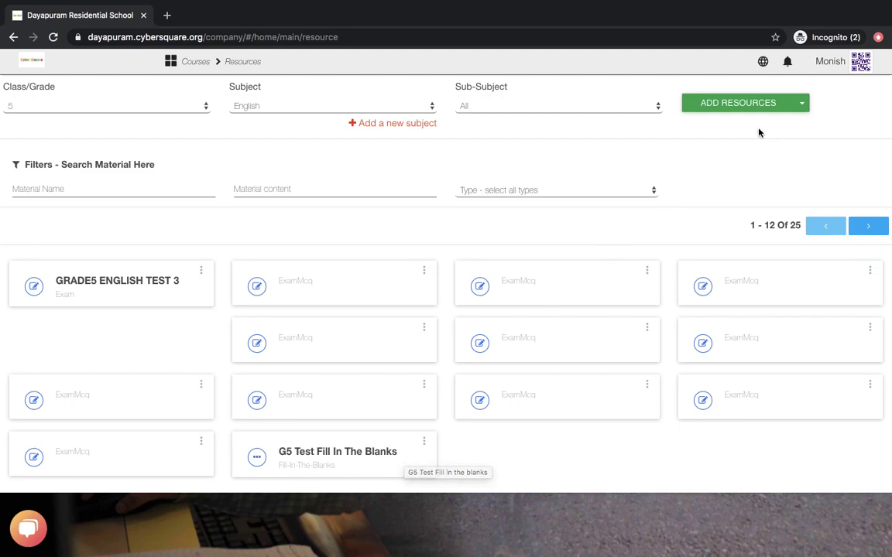
Start a new match-the-following resource and title it "G5 Test Match the following"
{"action": "left_click", "coordinate": [804, 106]}
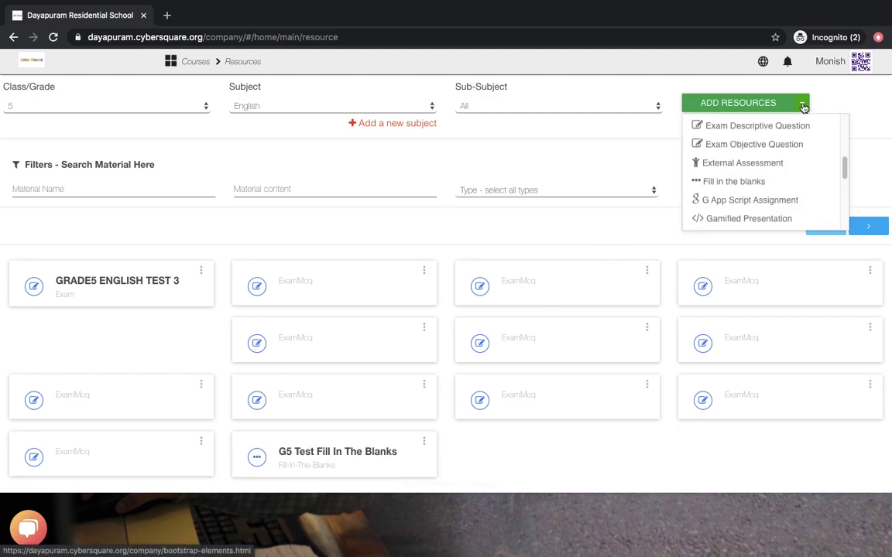
{"action": "scroll", "coordinate": [762, 182], "scroll_direction": "down", "scroll_amount": 3}
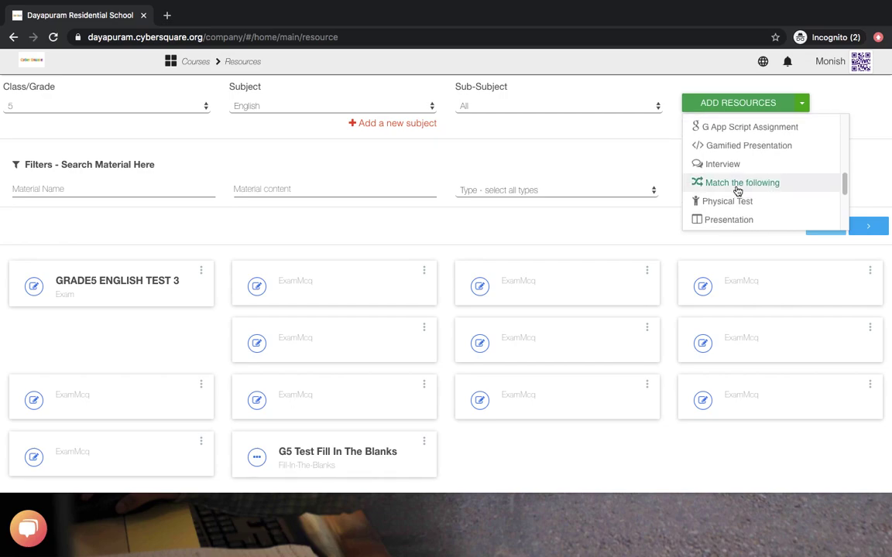
{"action": "left_click", "coordinate": [738, 186]}
{"action": "left_click", "coordinate": [431, 186]}
{"action": "type", "text": "G5"}
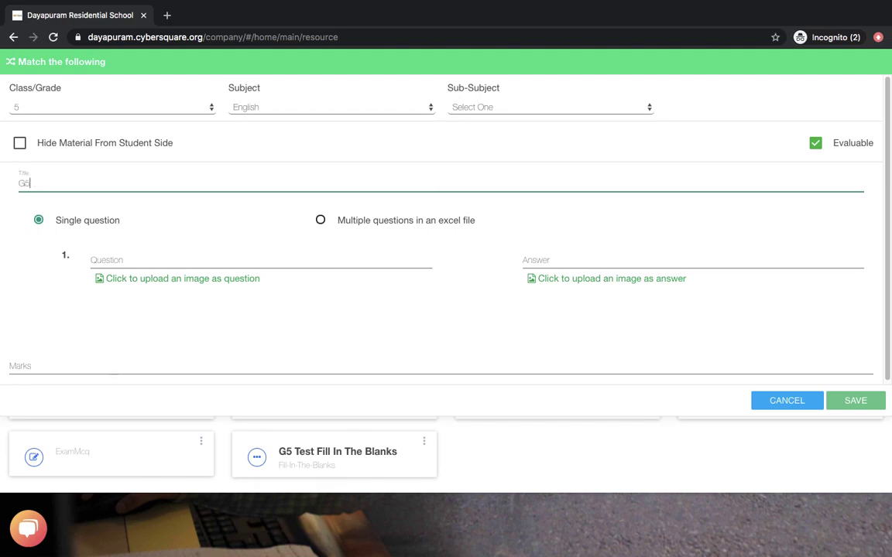
{"action": "type", "text": " Test Match the following"}
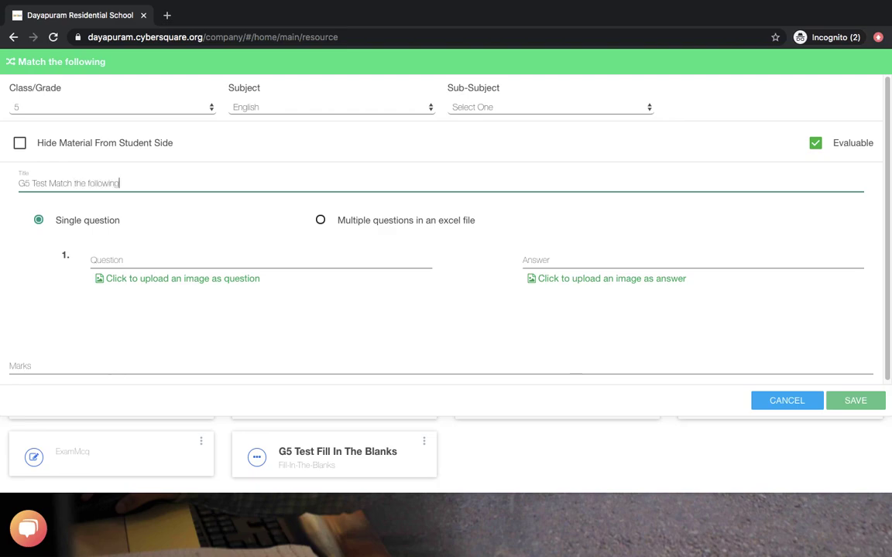
Fill in the first matching pair with the question "Hardware" and the answer "Mouse"
{"action": "left_click", "coordinate": [206, 256]}
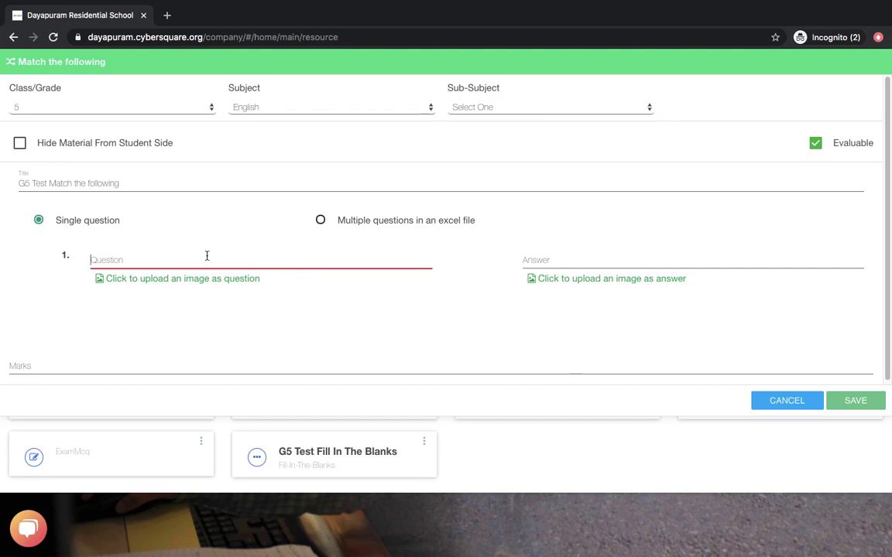
{"action": "left_click", "coordinate": [585, 259]}
{"action": "left_click", "coordinate": [287, 263]}
{"action": "type", "text": "Hardware"}
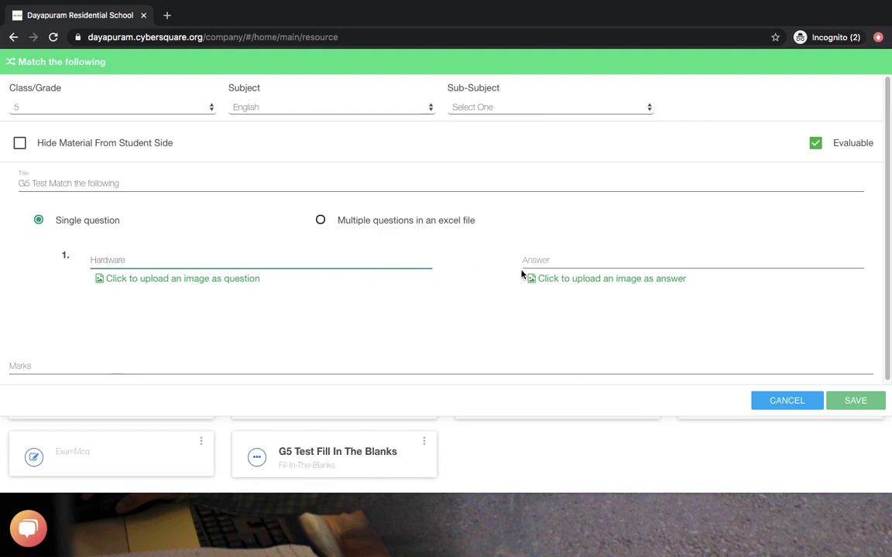
{"action": "left_click", "coordinate": [545, 260]}
{"action": "type", "text": "Mouse"}
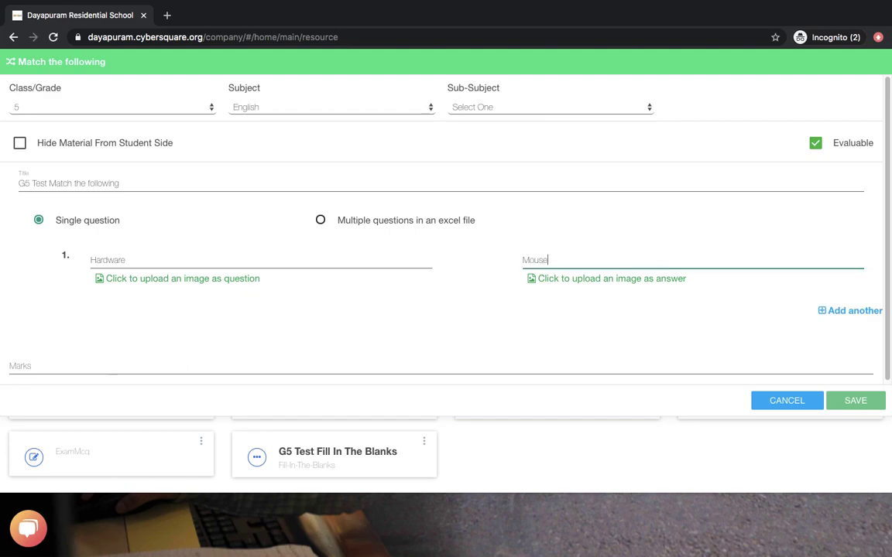
Add a second matching pair with the question "Operating system" and the answer "Windows"
{"action": "left_click", "coordinate": [836, 311]}
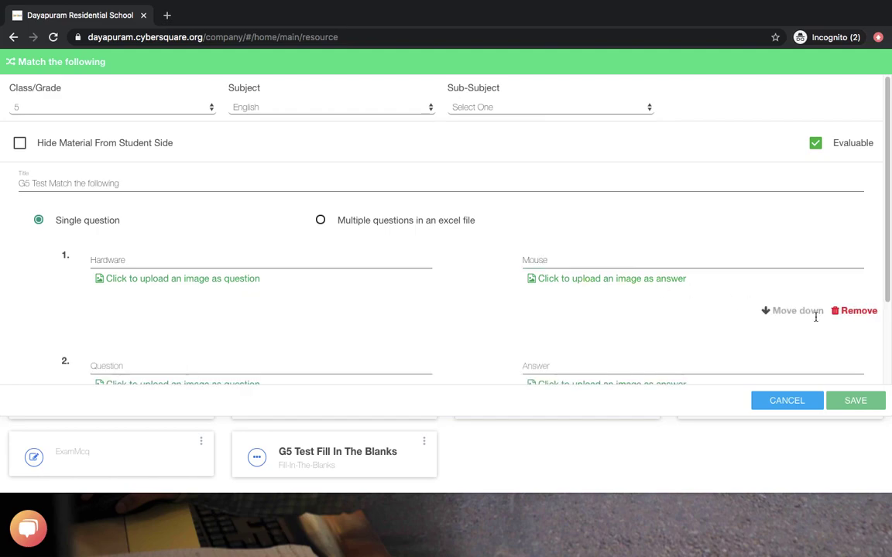
{"action": "left_click", "coordinate": [297, 361]}
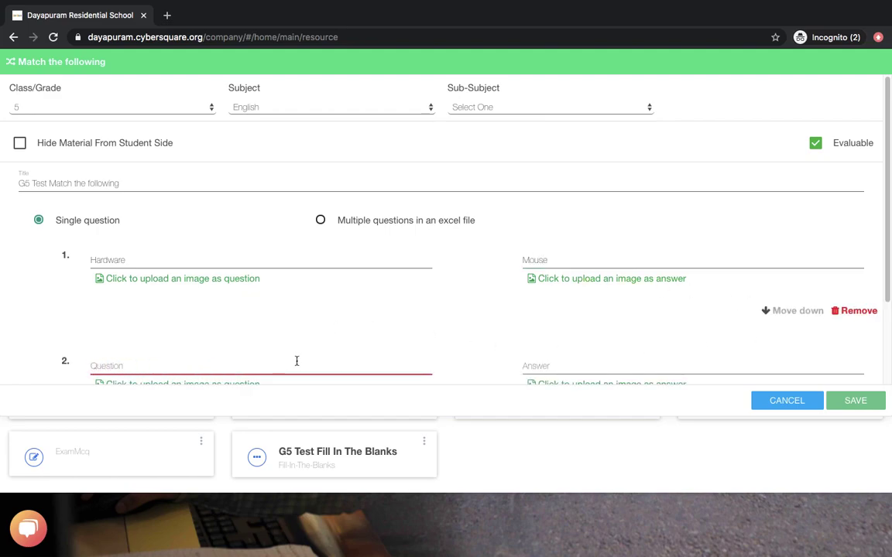
{"action": "type", "text": "O"}
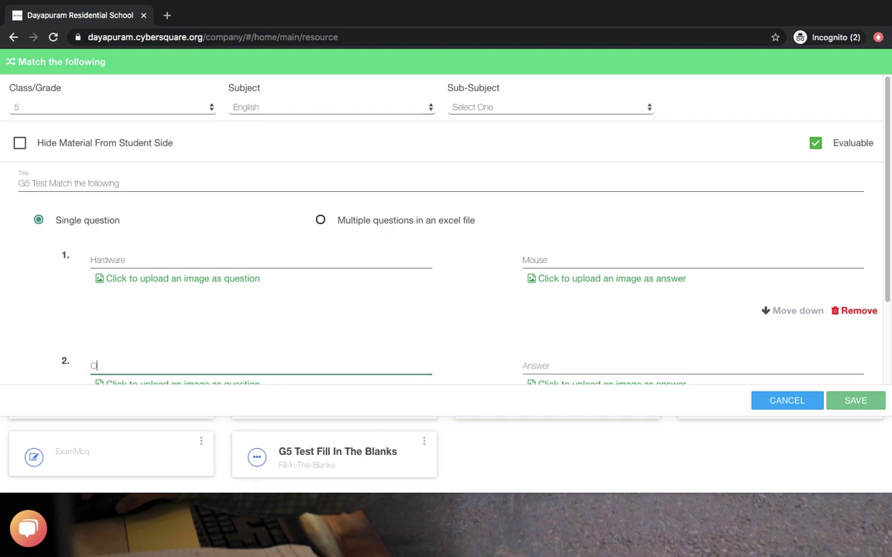
{"action": "type", "text": "perating system"}
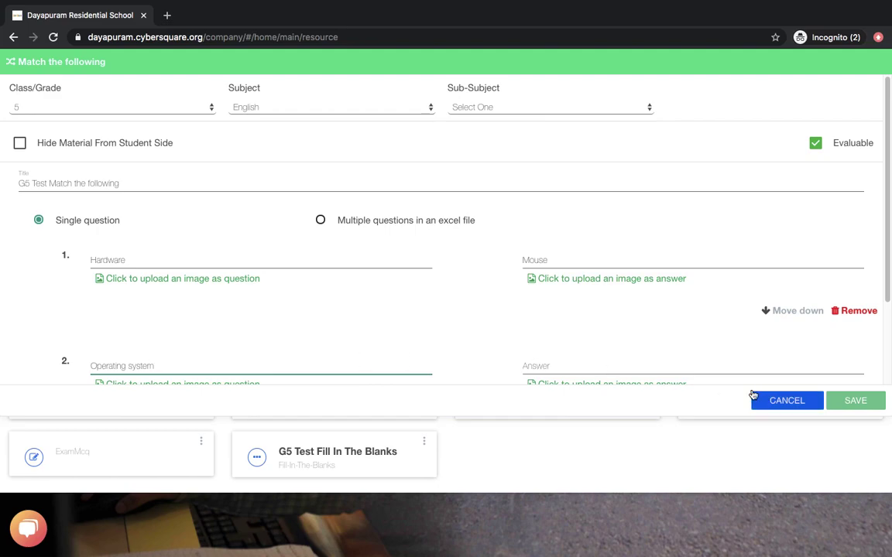
{"action": "left_click", "coordinate": [714, 369]}
{"action": "type", "text": "Windows"}
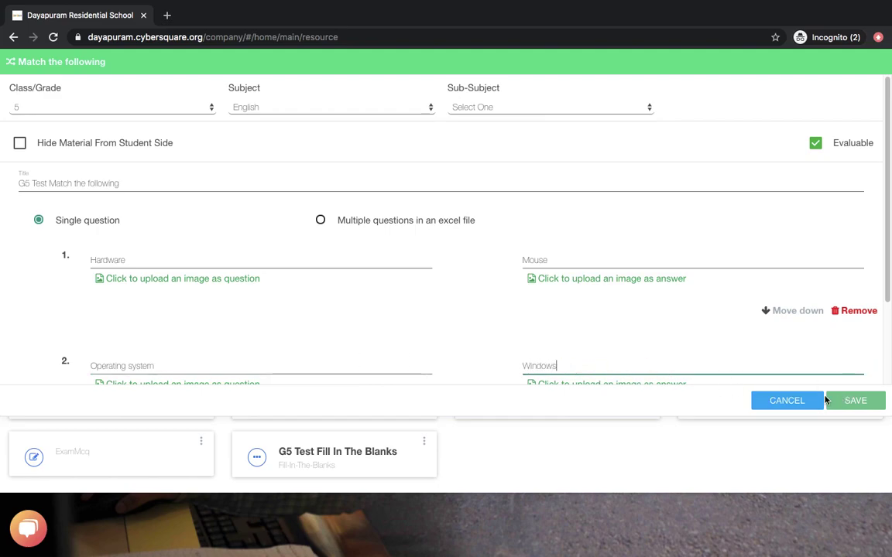
Add a third matching pair with the question "Mobile phone" and the answer "Apple"
{"action": "scroll", "coordinate": [621, 362], "scroll_direction": "down", "scroll_amount": 2}
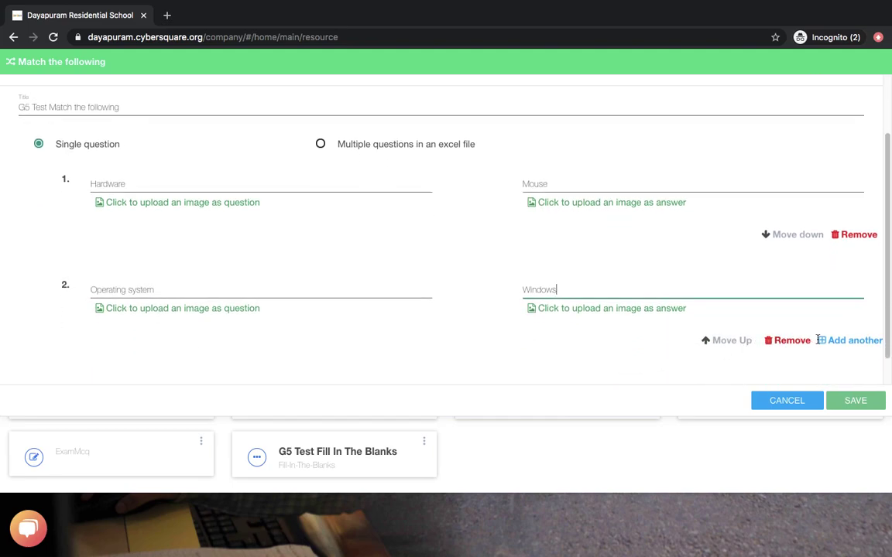
{"action": "left_click", "coordinate": [826, 341]}
{"action": "scroll", "coordinate": [294, 350], "scroll_direction": "down", "scroll_amount": 2}
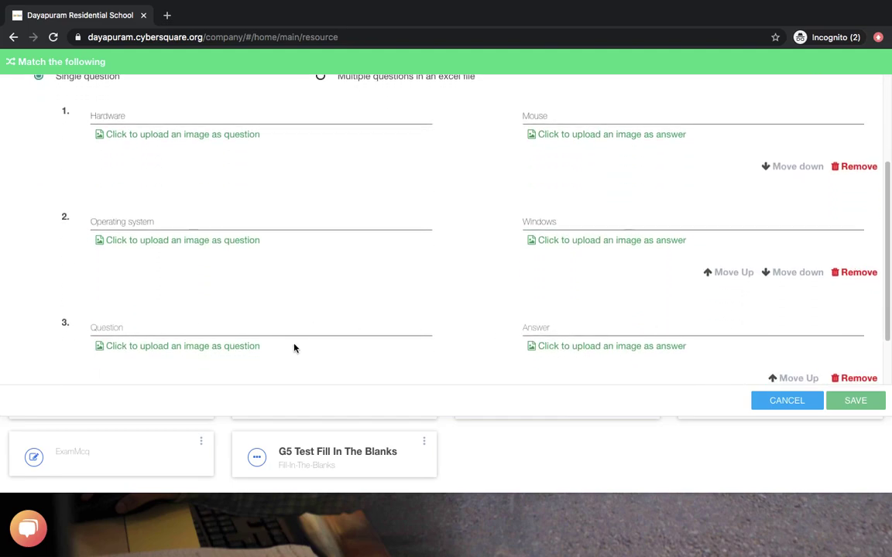
{"action": "left_click", "coordinate": [293, 331]}
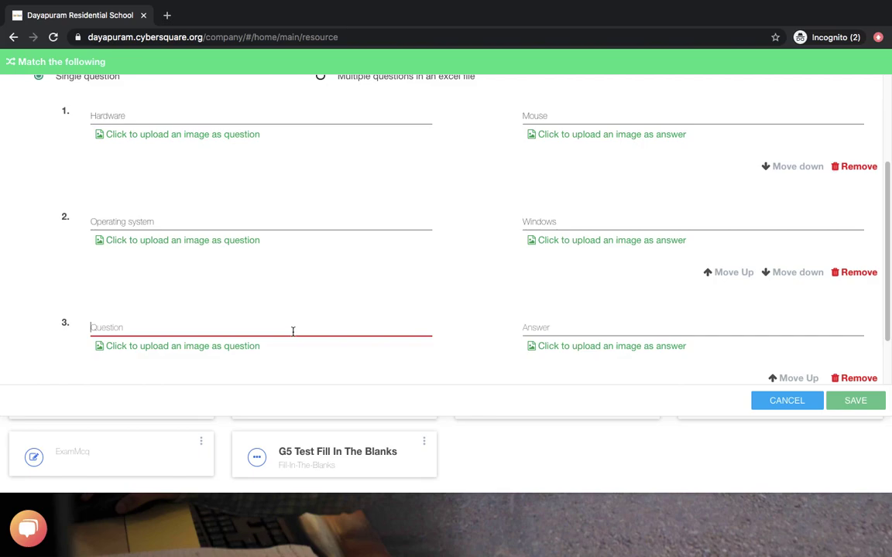
{"action": "type", "text": "Mob"}
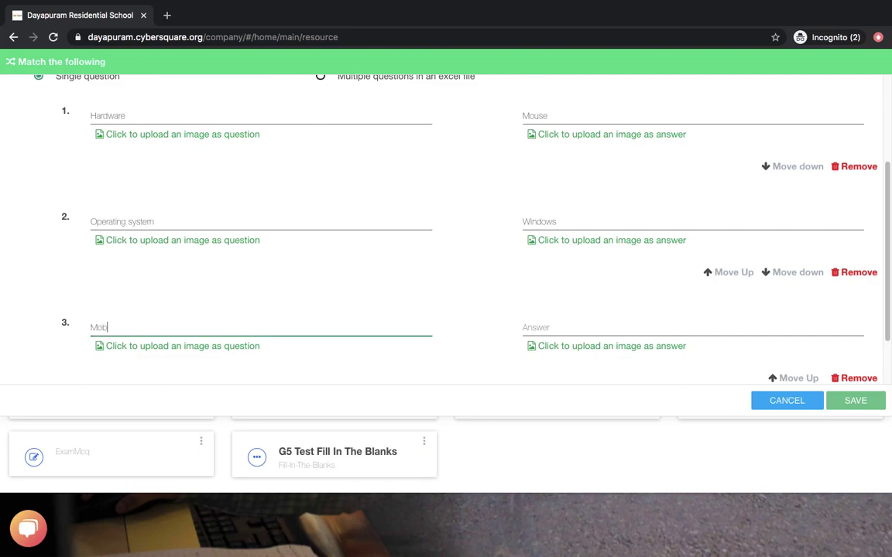
{"action": "type", "text": "ile phone"}
{"action": "left_click", "coordinate": [552, 327]}
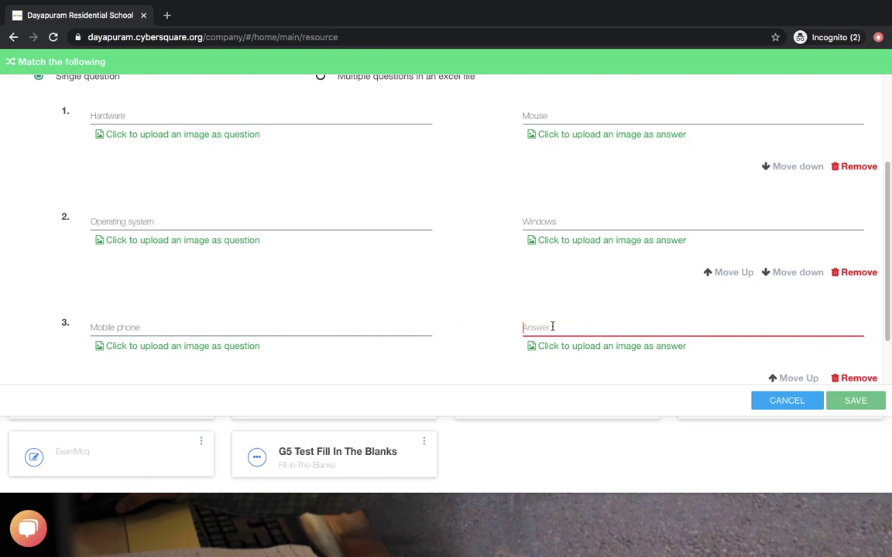
{"action": "type", "text": "Apple"}
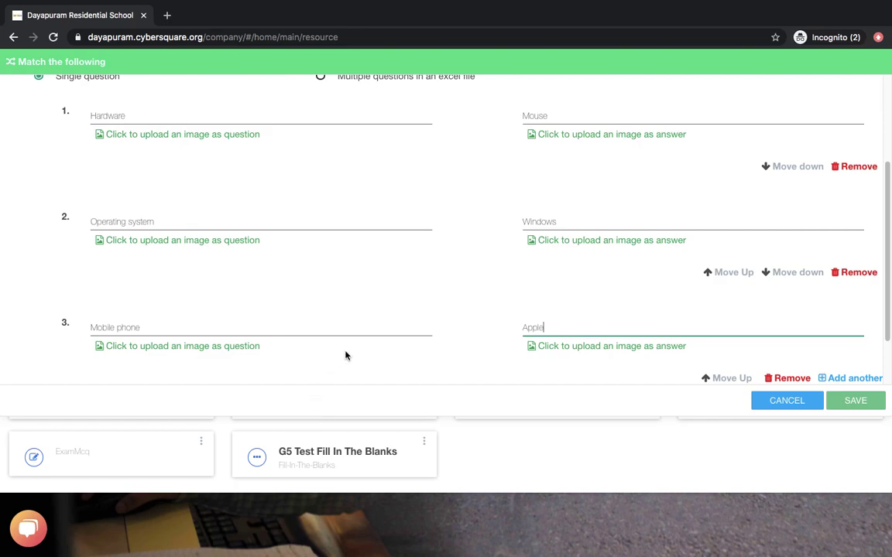
Set the marks for the match-the-following question to 3
{"action": "scroll", "coordinate": [344, 356], "scroll_direction": "down", "scroll_amount": 1}
{"action": "left_click", "coordinate": [286, 360]}
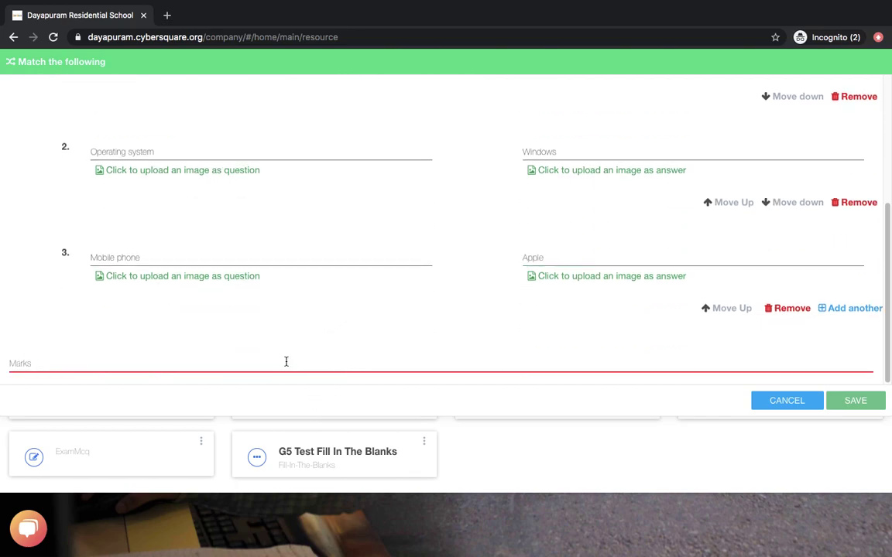
{"action": "type", "text": "3"}
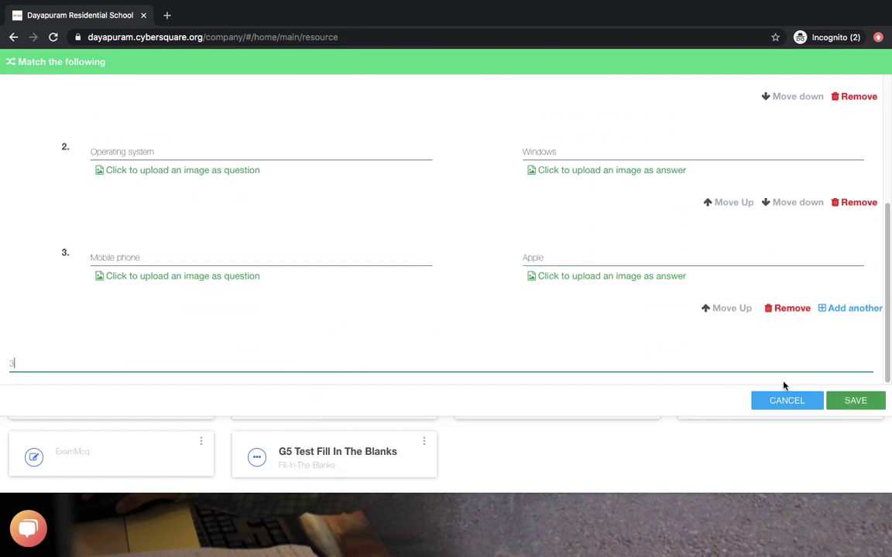
Save the match-the-following question, view the G5 Test Match The Following resource from the resource list, and close the preview
{"action": "left_click", "coordinate": [860, 401]}
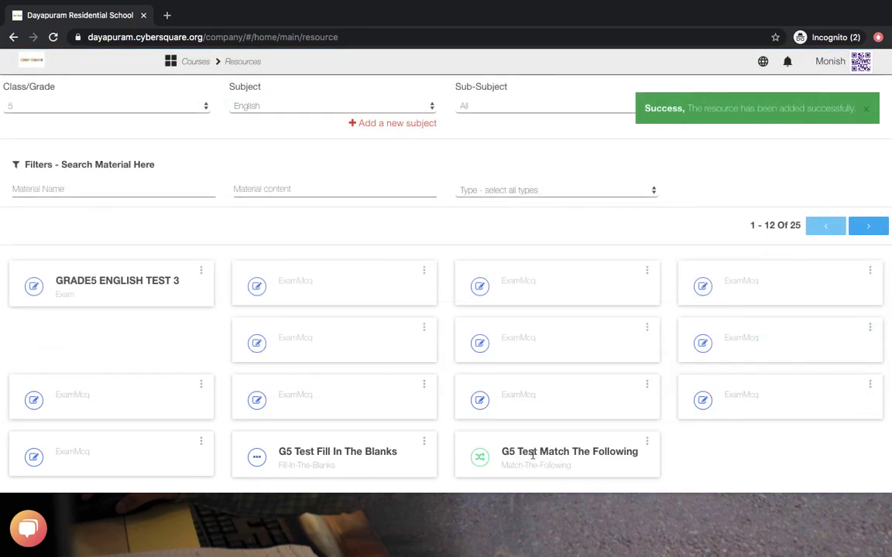
{"action": "left_click", "coordinate": [648, 445]}
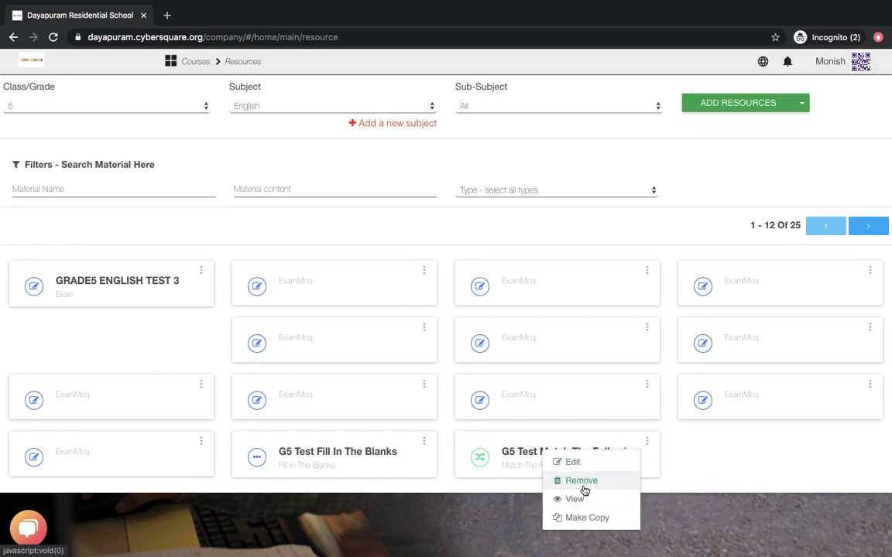
{"action": "left_click", "coordinate": [586, 503]}
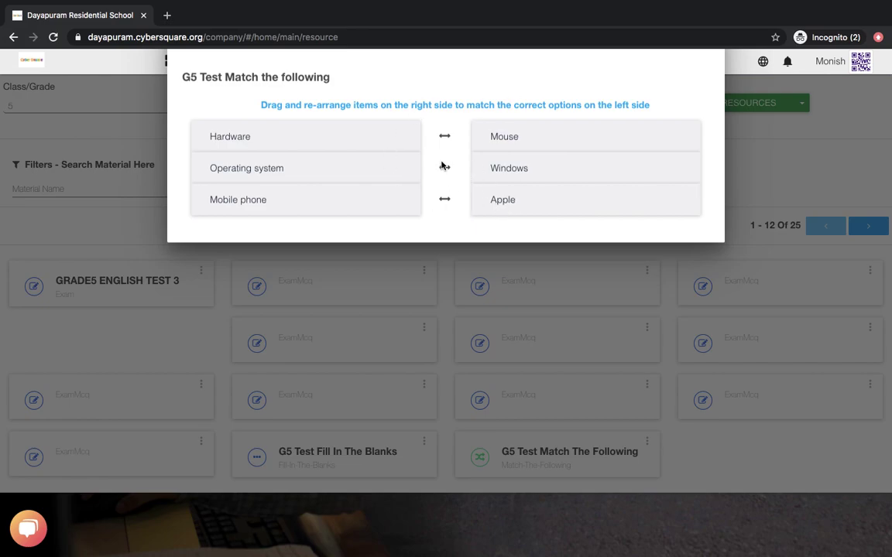
{"action": "left_click", "coordinate": [522, 298]}
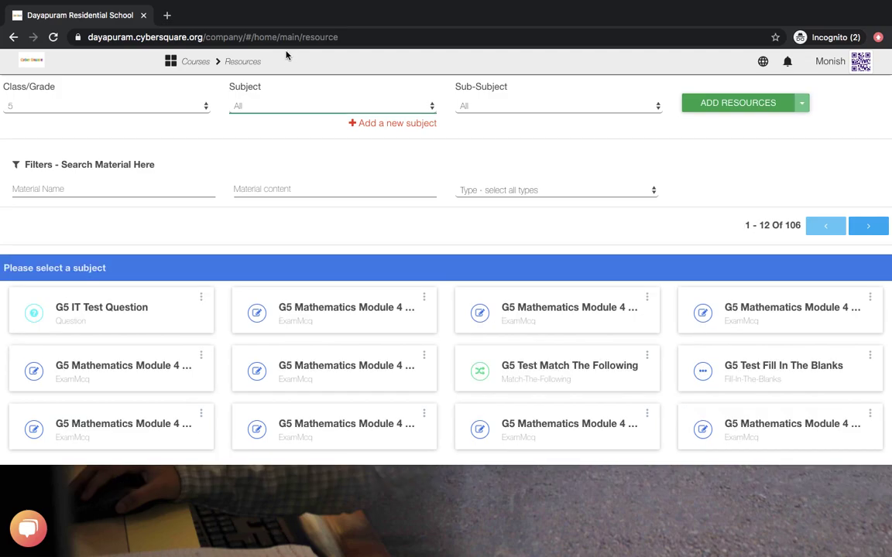
Filter the grade 5 resources by the subject Information Technology
{"action": "left_click", "coordinate": [264, 107]}
{"action": "scroll", "coordinate": [312, 411], "scroll_direction": "down", "scroll_amount": 4}
{"action": "scroll", "coordinate": [312, 412], "scroll_direction": "down", "scroll_amount": 8}
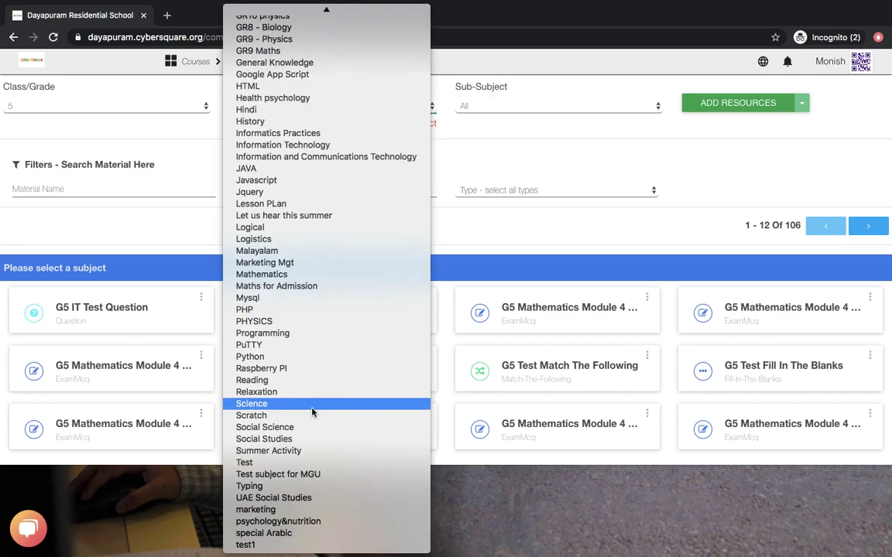
{"action": "left_click", "coordinate": [299, 147]}
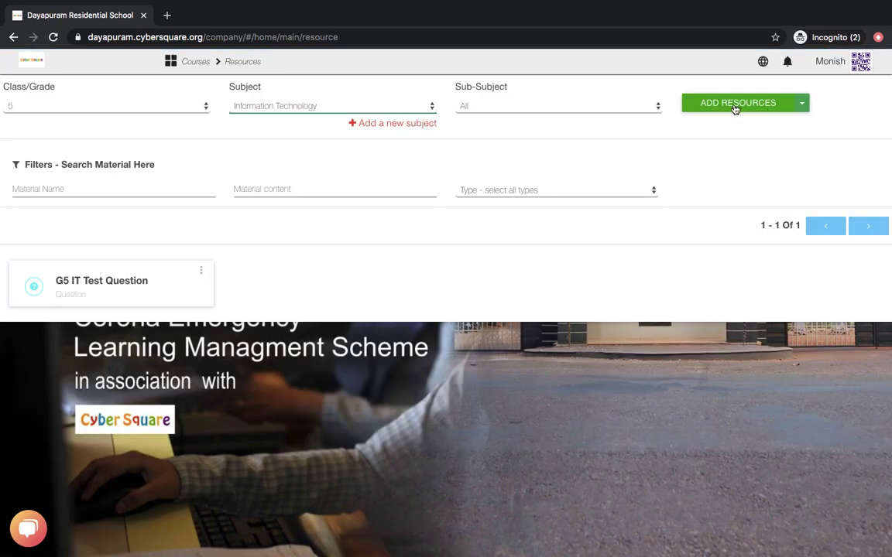
Start adding a new resource of type Question for grade 5 Information Technology
{"action": "left_click", "coordinate": [802, 103]}
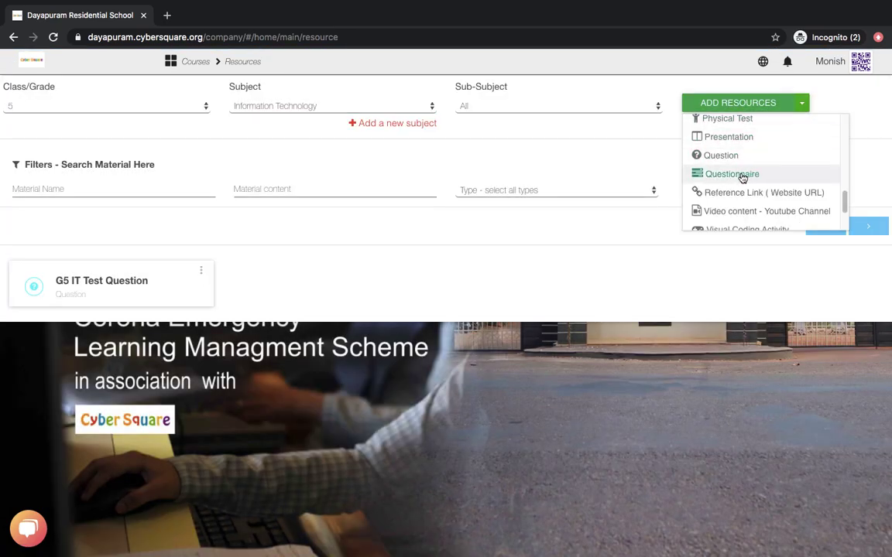
{"action": "scroll", "coordinate": [742, 178], "scroll_direction": "down", "scroll_amount": 3}
{"action": "scroll", "coordinate": [742, 178], "scroll_direction": "up", "scroll_amount": 8}
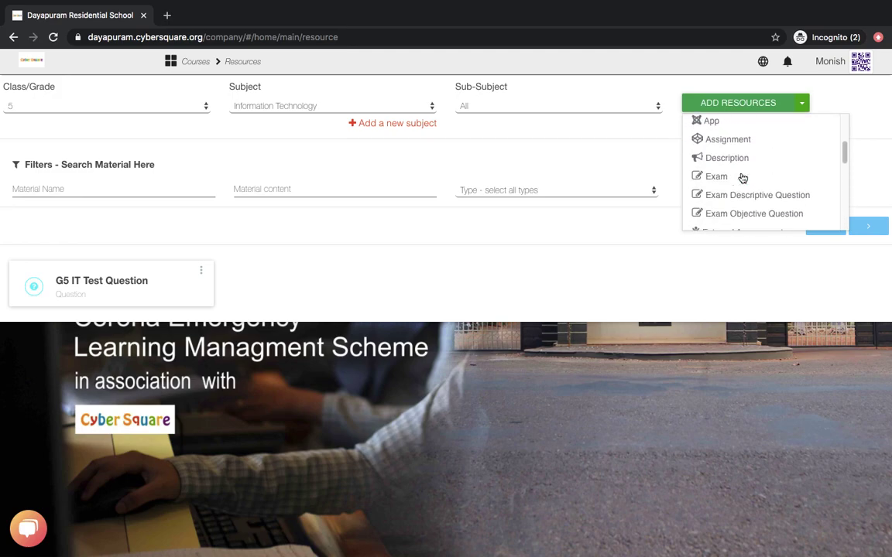
{"action": "scroll", "coordinate": [742, 177], "scroll_direction": "down", "scroll_amount": 3}
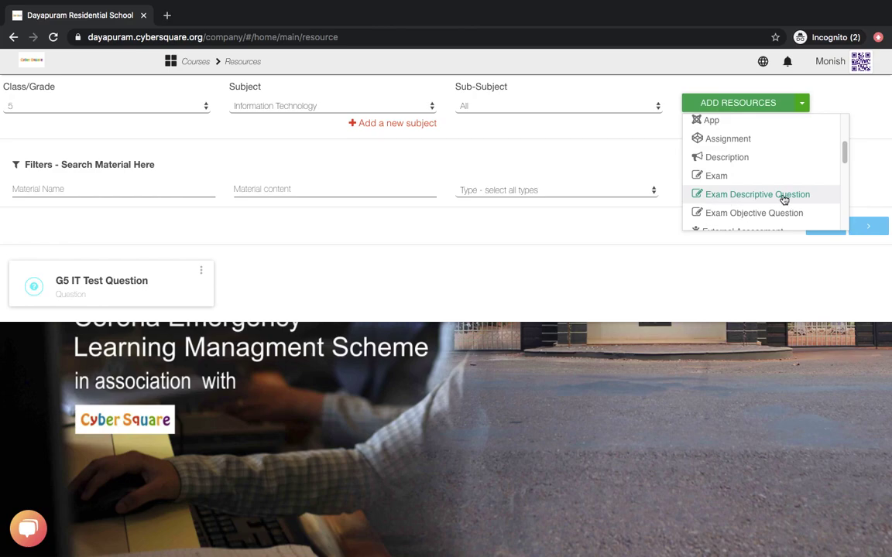
{"action": "scroll", "coordinate": [784, 199], "scroll_direction": "down", "scroll_amount": 5}
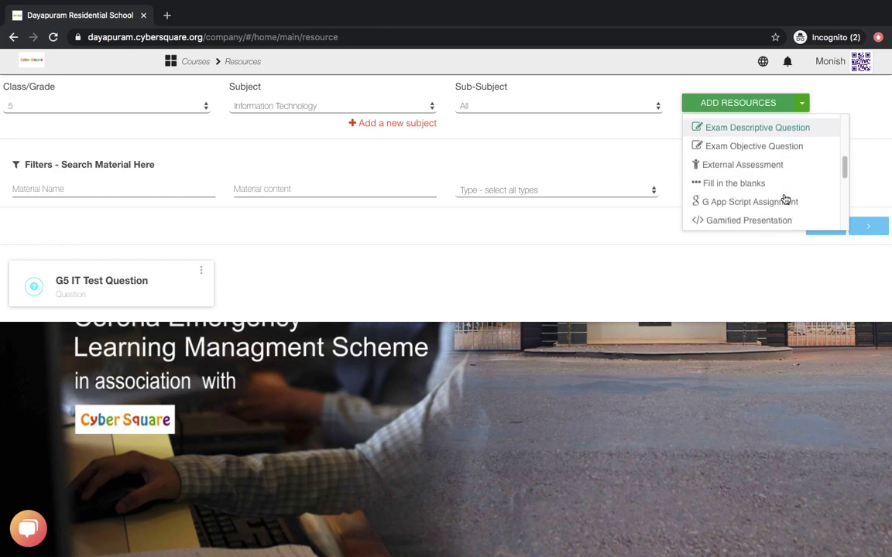
{"action": "scroll", "coordinate": [784, 198], "scroll_direction": "down", "scroll_amount": 2}
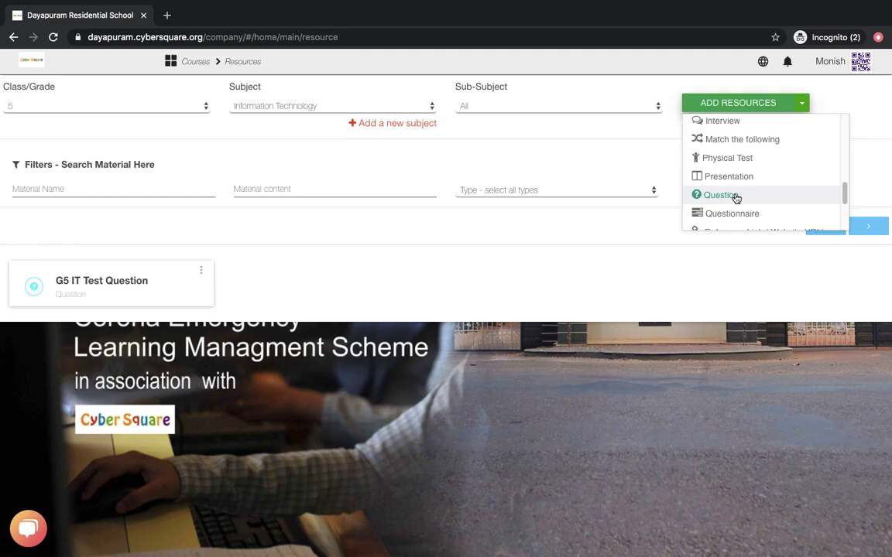
{"action": "left_click", "coordinate": [735, 197]}
Title the new question resource "G5 IT Descriptive Question test"
{"action": "left_click", "coordinate": [233, 189]}
{"action": "type", "text": "G"}
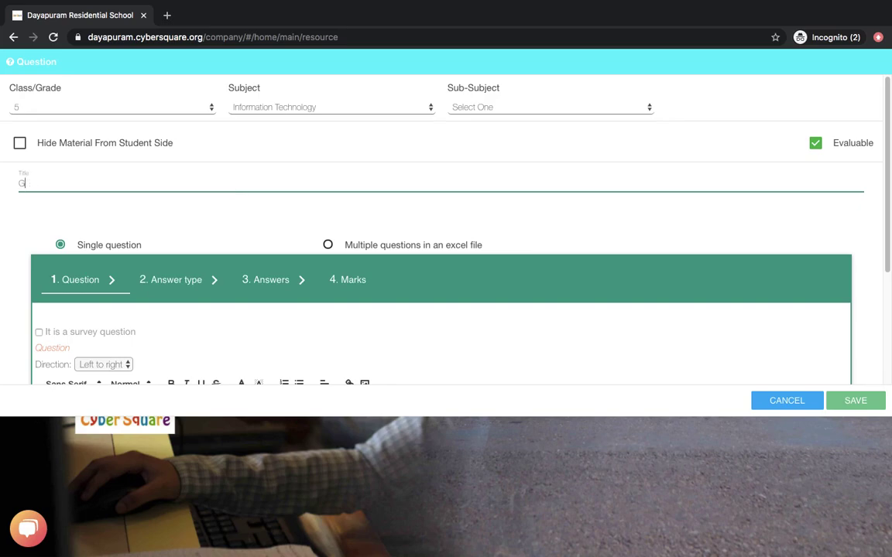
{"action": "type", "text": "5 "}
{"action": "type", "text": "IT "}
{"action": "type", "text": "De"}
{"action": "type", "text": "scription"}
{"action": "type", "text": "e "}
{"action": "type", "text": "Question"}
{"action": "type", "text": " test"}
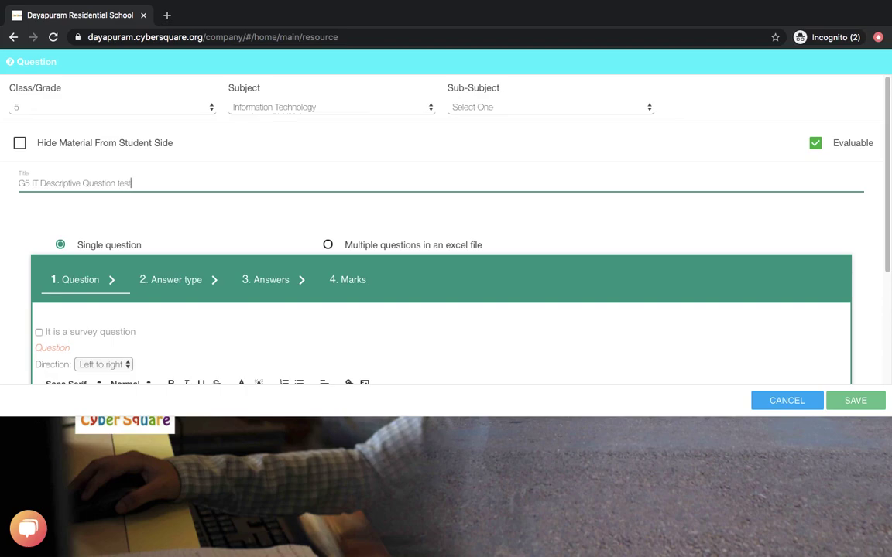
Enter "What is a programming language?" as the question text
{"action": "scroll", "coordinate": [290, 219], "scroll_direction": "down", "scroll_amount": 3}
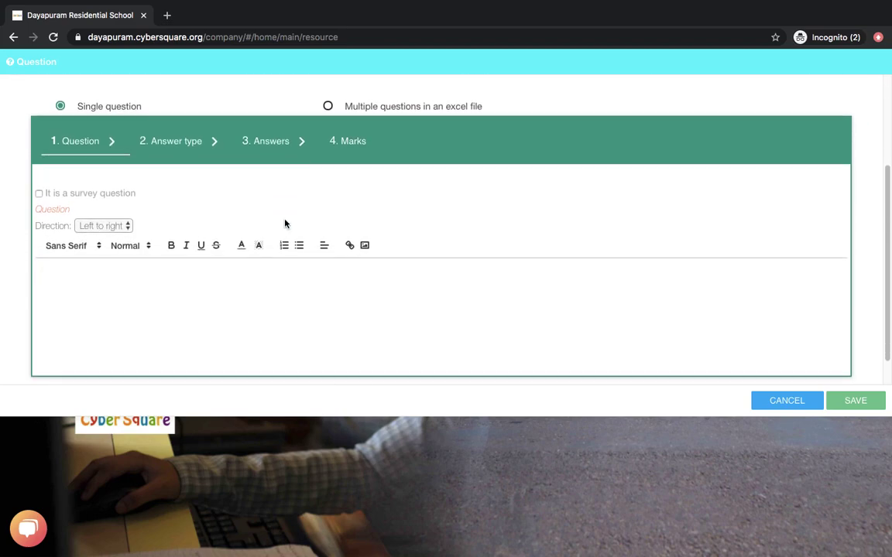
{"action": "left_click", "coordinate": [183, 297]}
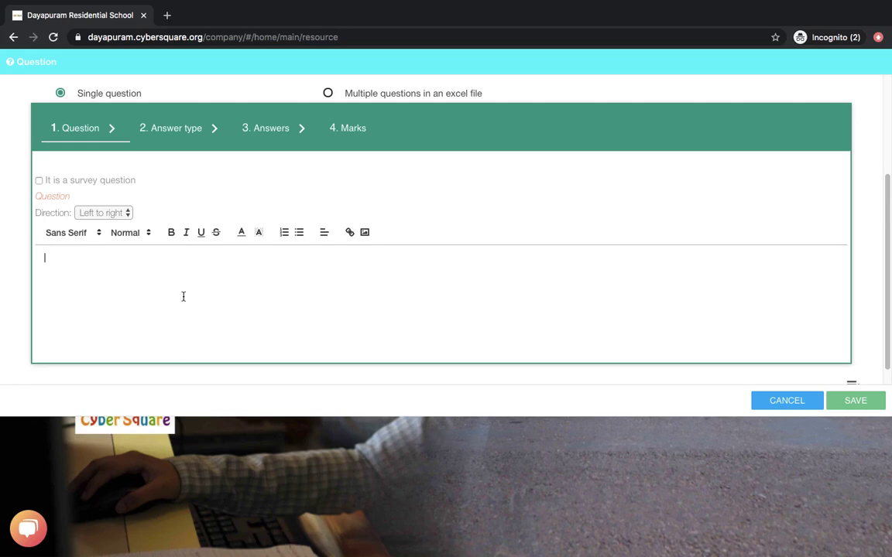
{"action": "type", "text": "What is a programming la"}
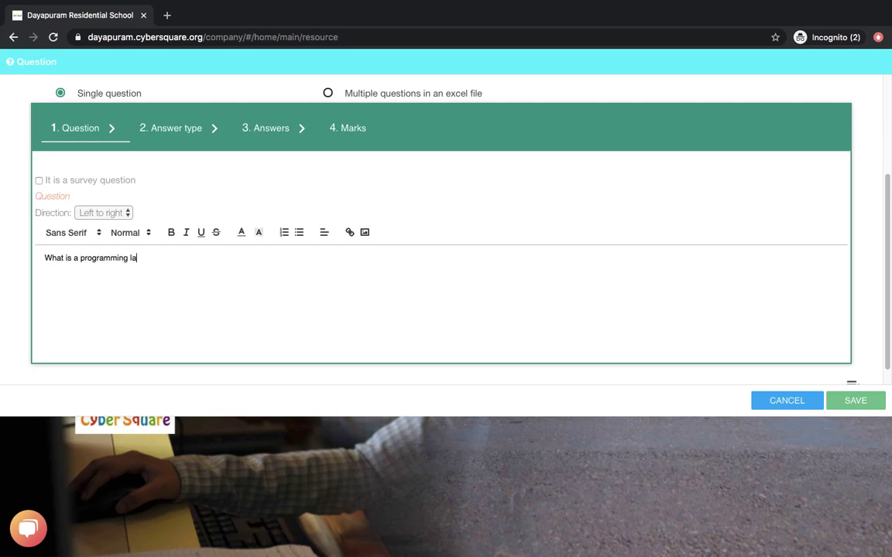
{"action": "type", "text": "nguage?"}
Set the answer type to Descriptive and add a File field to the primary answer template
{"action": "left_click", "coordinate": [173, 130]}
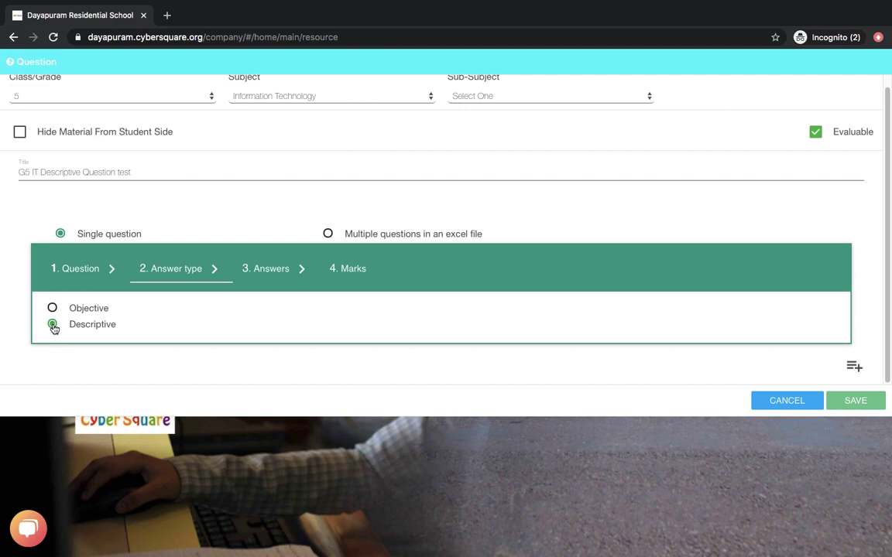
{"action": "left_click", "coordinate": [259, 272]}
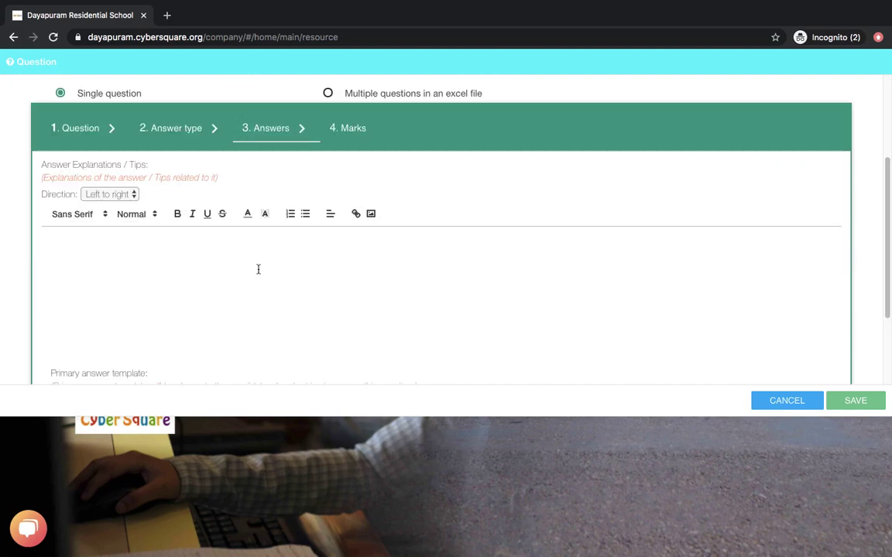
{"action": "scroll", "coordinate": [258, 269], "scroll_direction": "down", "scroll_amount": 3}
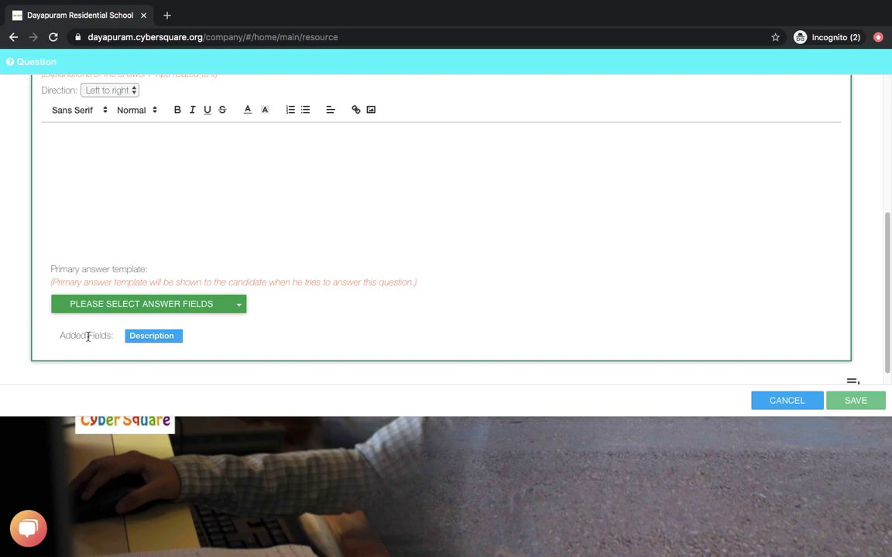
{"action": "left_click", "coordinate": [239, 307]}
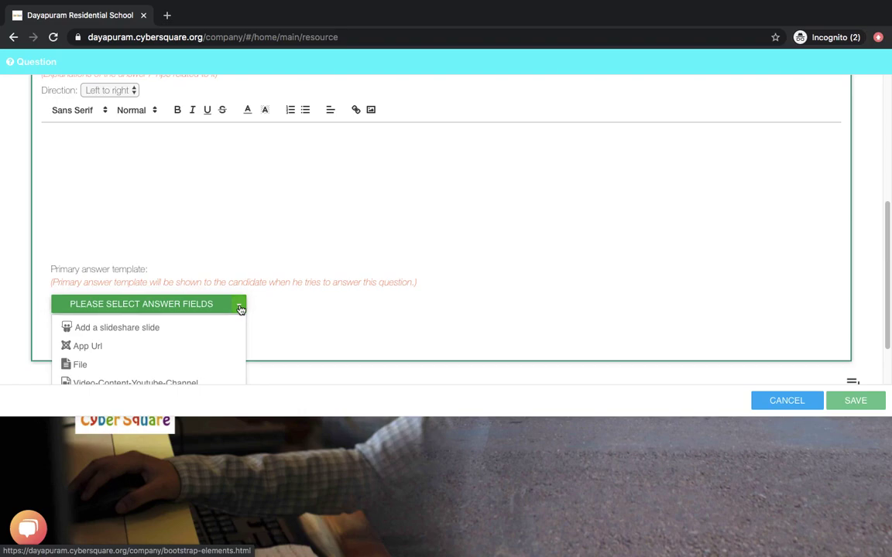
{"action": "left_click", "coordinate": [137, 368]}
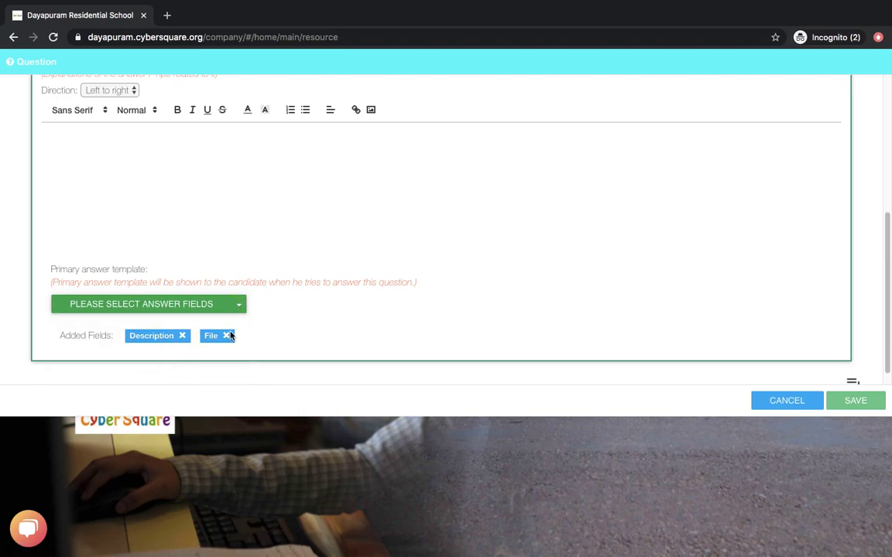
Set the question's total marks to 10 and save the resource
{"action": "scroll", "coordinate": [230, 335], "scroll_direction": "up", "scroll_amount": 2}
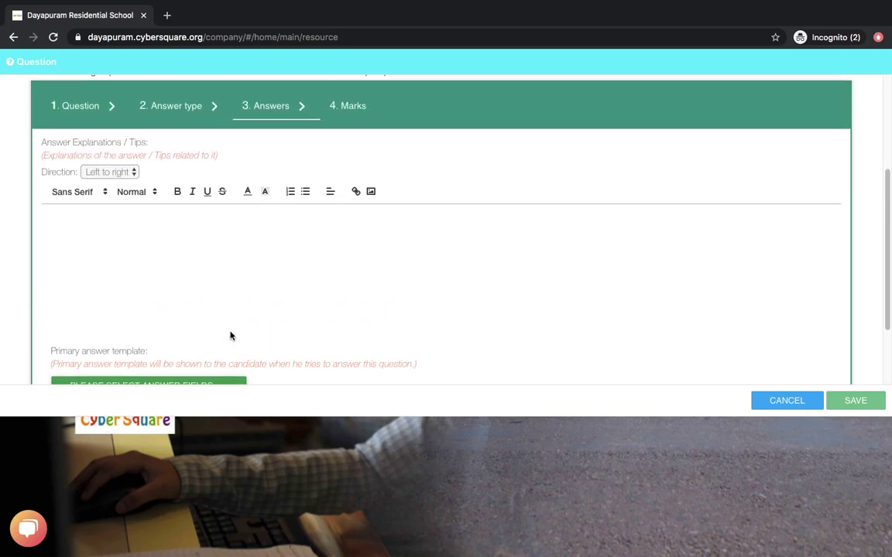
{"action": "left_click", "coordinate": [350, 113]}
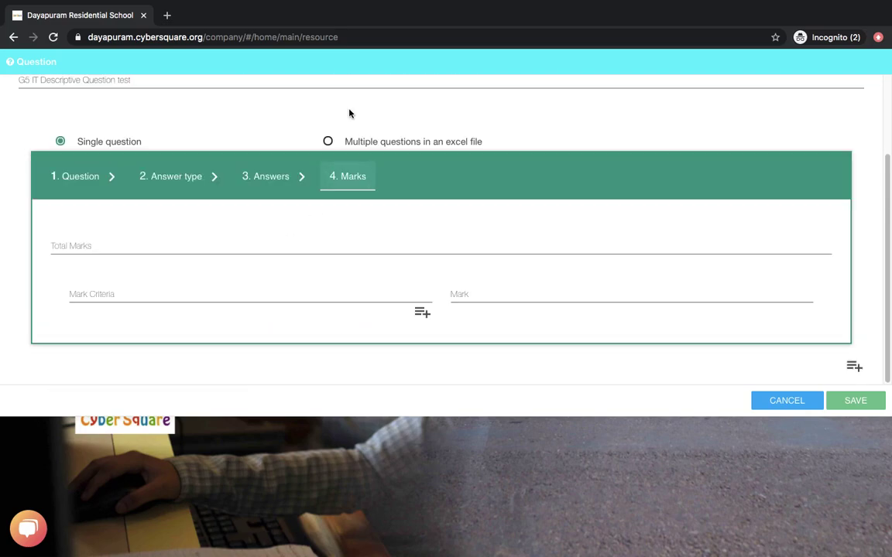
{"action": "left_click", "coordinate": [141, 251]}
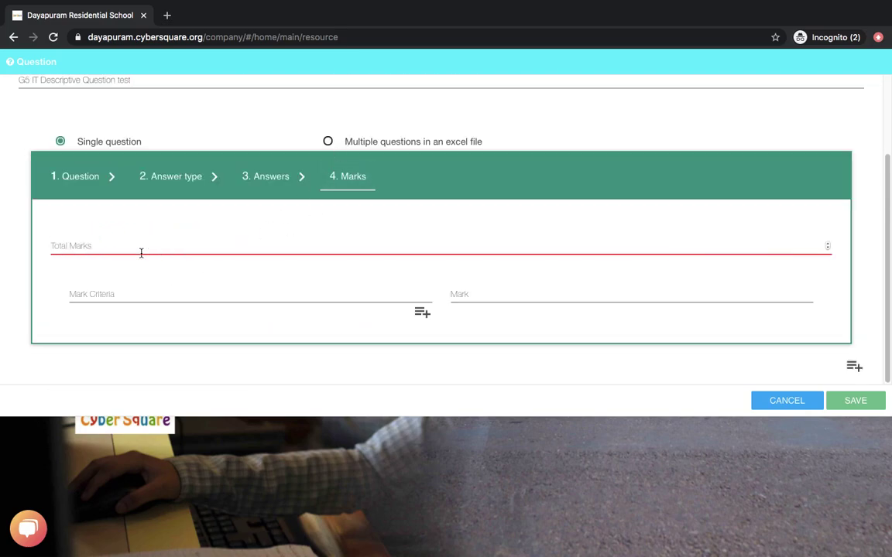
{"action": "type", "text": "10"}
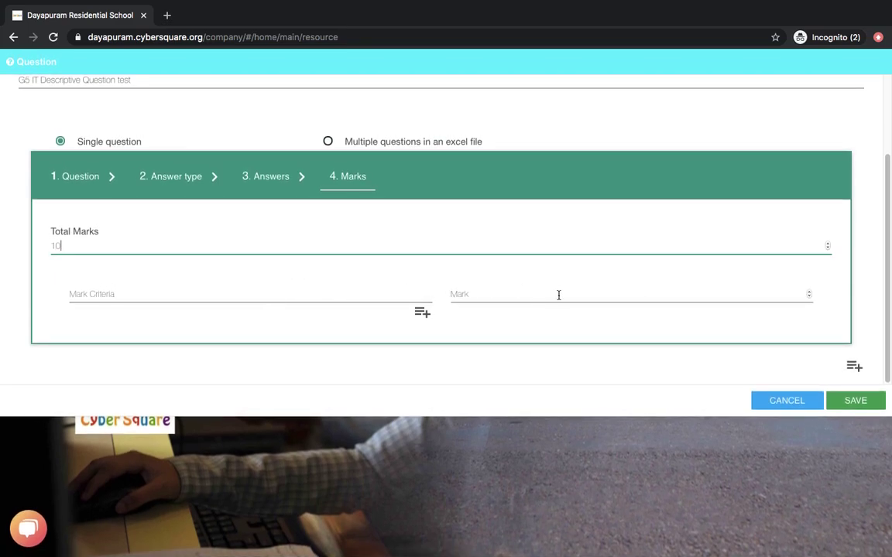
{"action": "left_click", "coordinate": [855, 400]}
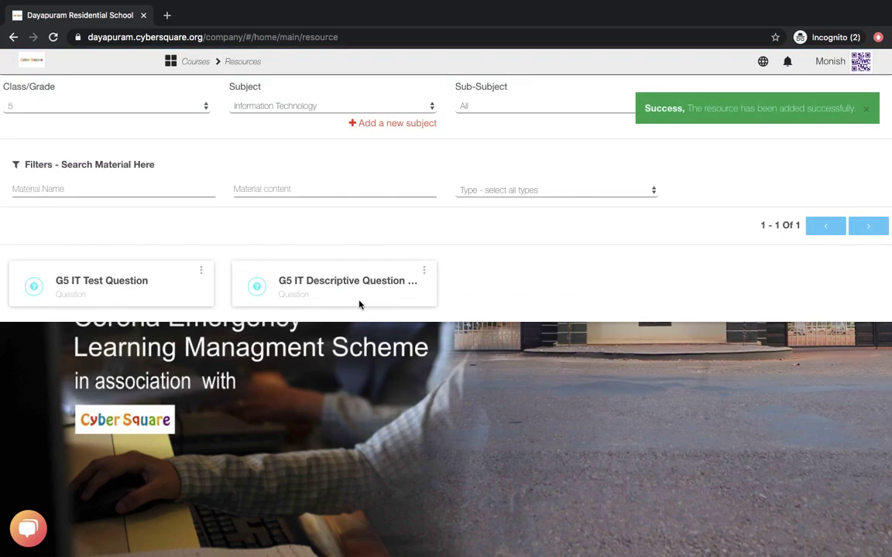